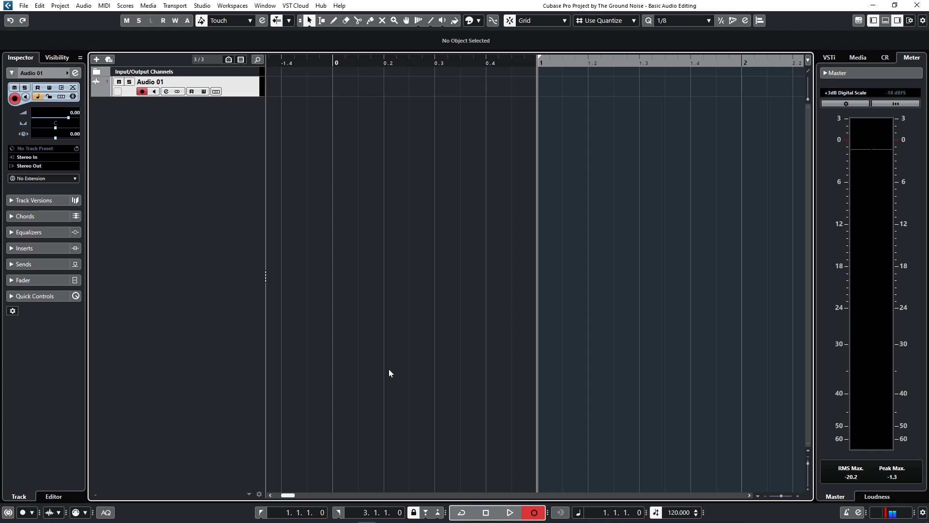
Record a short take on the Audio 01 track, stop it, and play it back from the beginning
key("KP_Multiply")
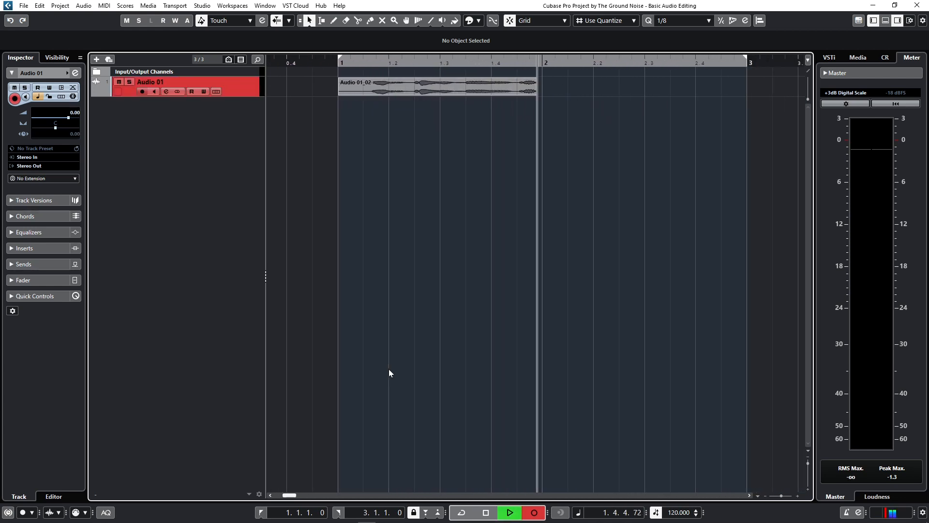
key("space")
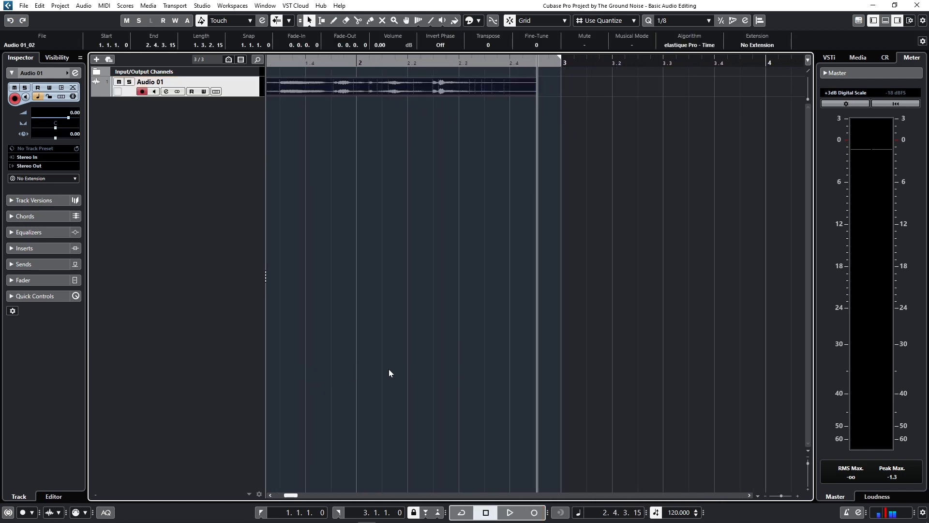
key("KP_Decimal")
key("space")
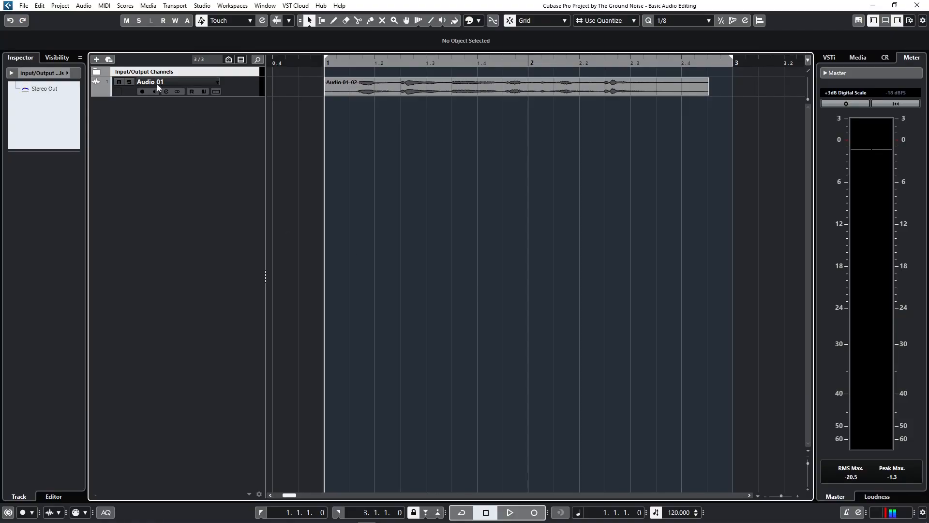
Remove the Audio 01 track from the project
left_click(247, 85)
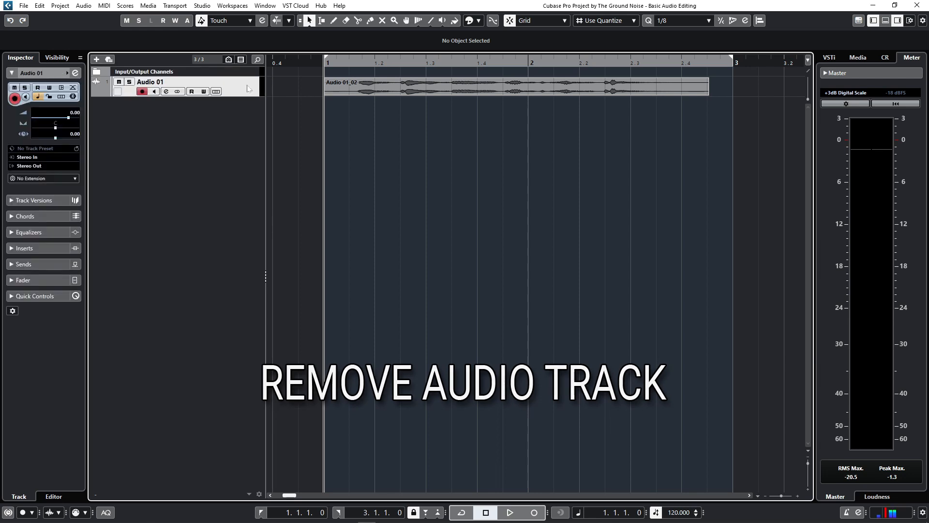
right_click(247, 86)
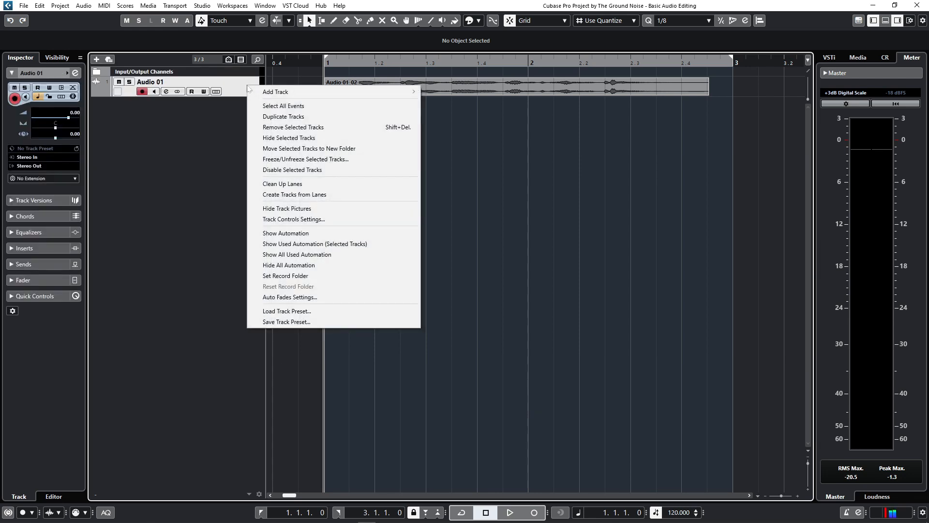
left_click(259, 128)
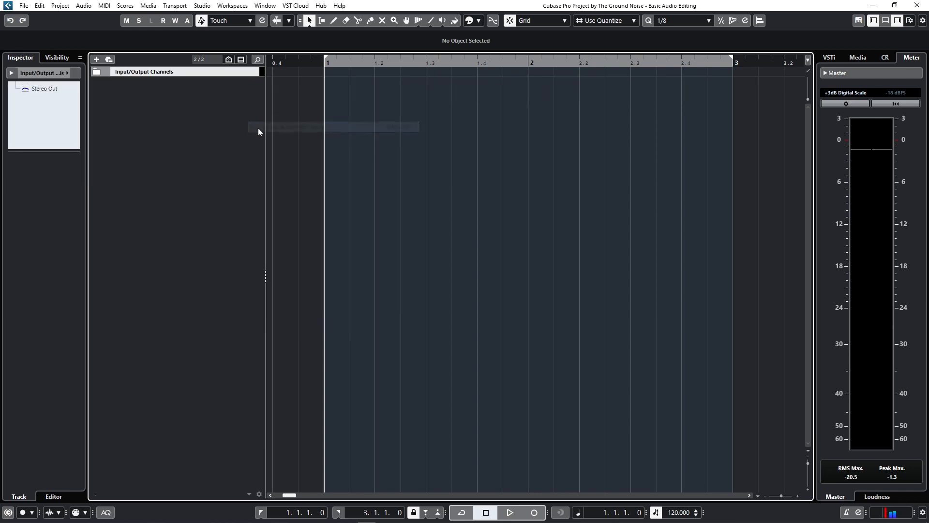
Import the argh, boom and handclaps audio files, placing each on a different track
left_click(25, 6)
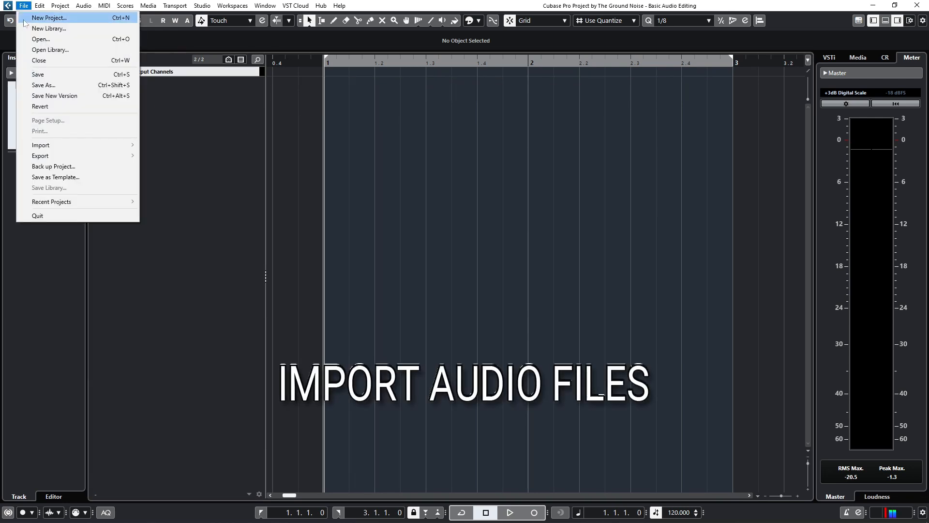
mouse_move(56, 148)
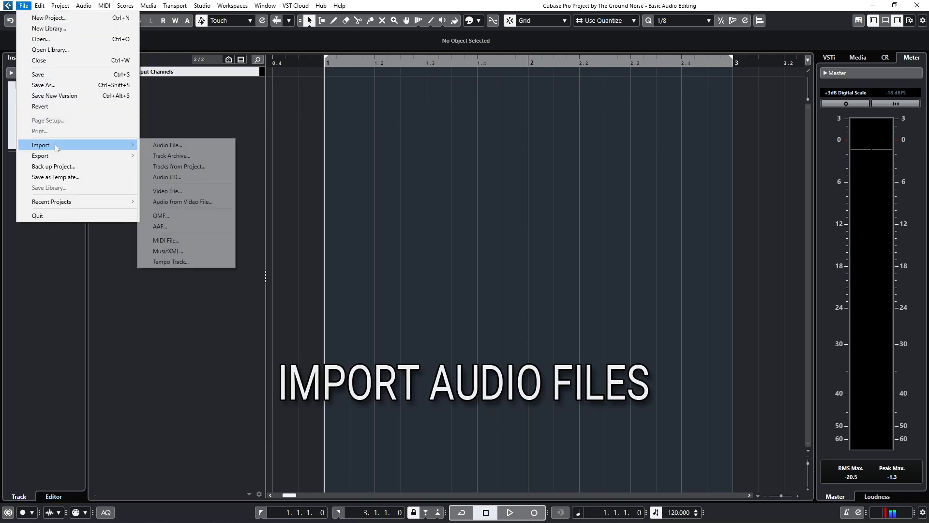
left_click(221, 149)
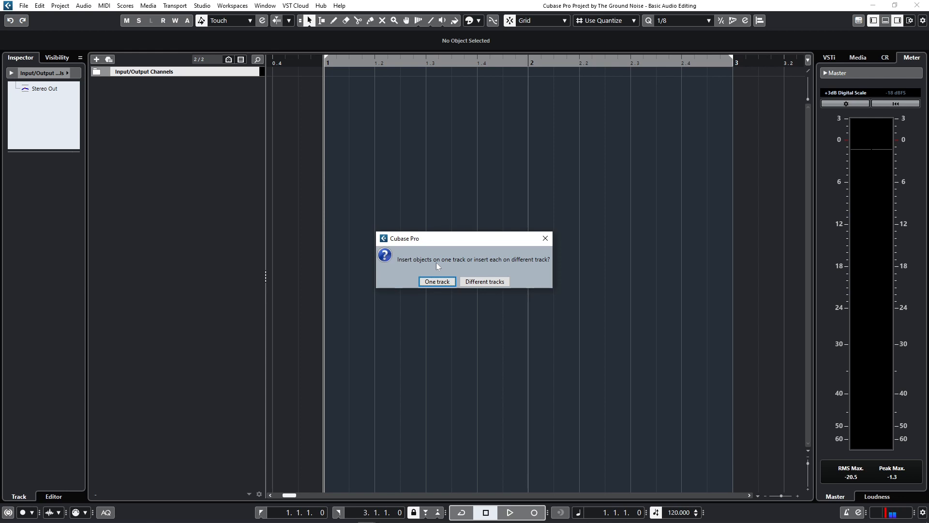
left_click(485, 281)
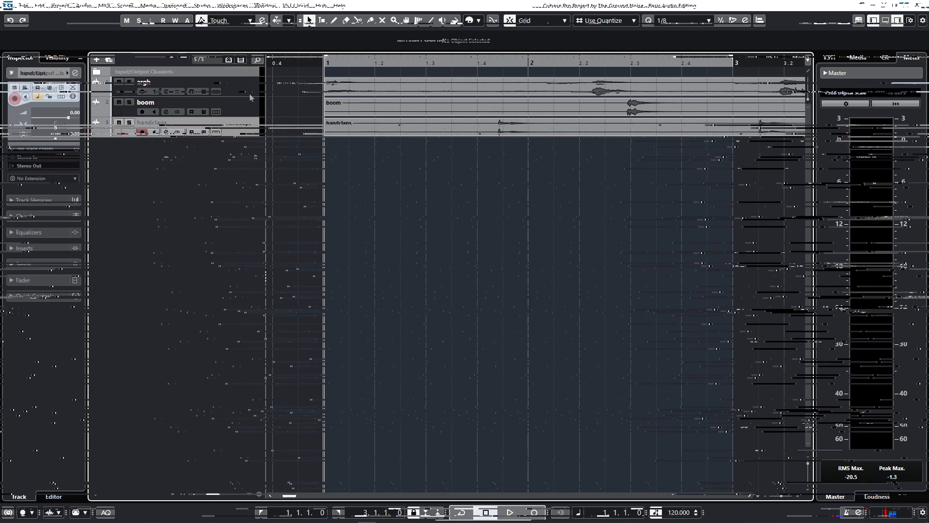
Select the argh, boom and handclaps tracks in turn, finishing on handclaps
left_click(250, 89)
left_click(251, 109)
left_click(245, 128)
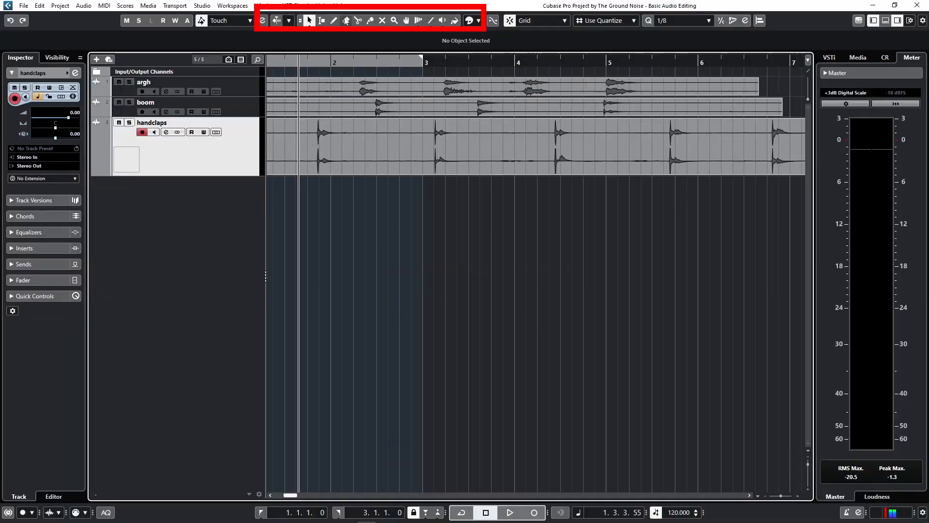
Try the editing tools, starting with Object Selection, and select then deselect the handclaps event
right_click(398, 214)
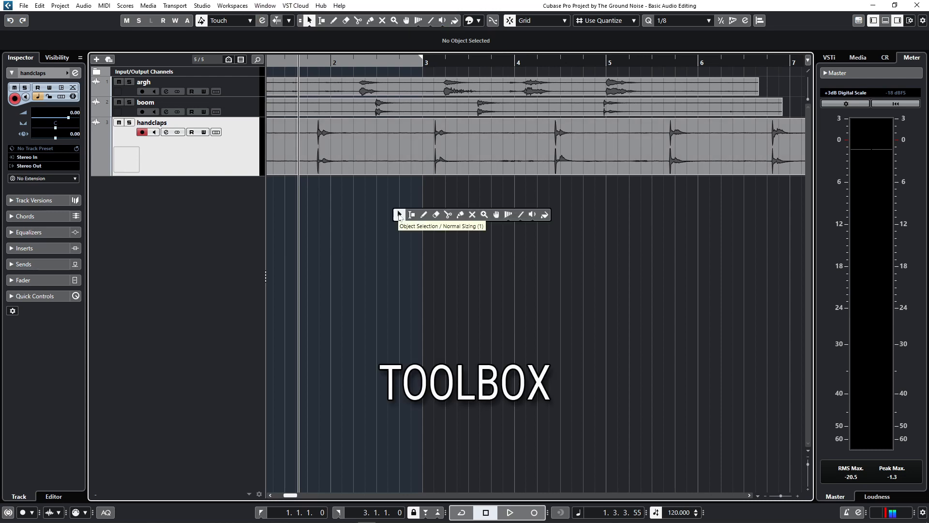
left_click(400, 216)
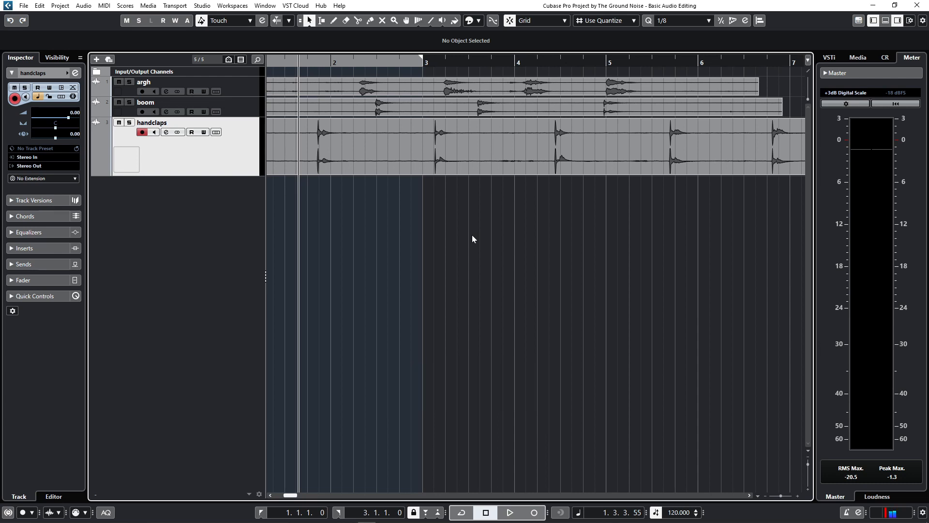
key("2")
key("3")
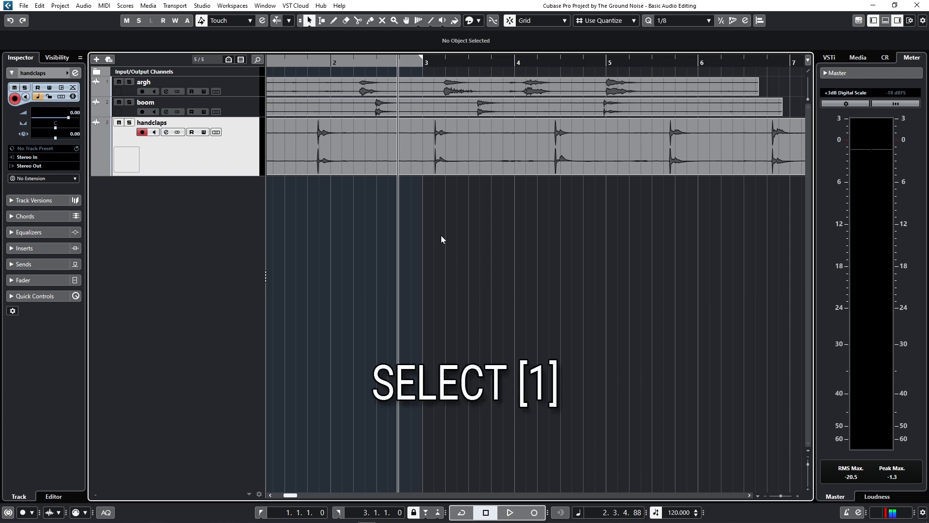
left_click(439, 142)
left_click(454, 203)
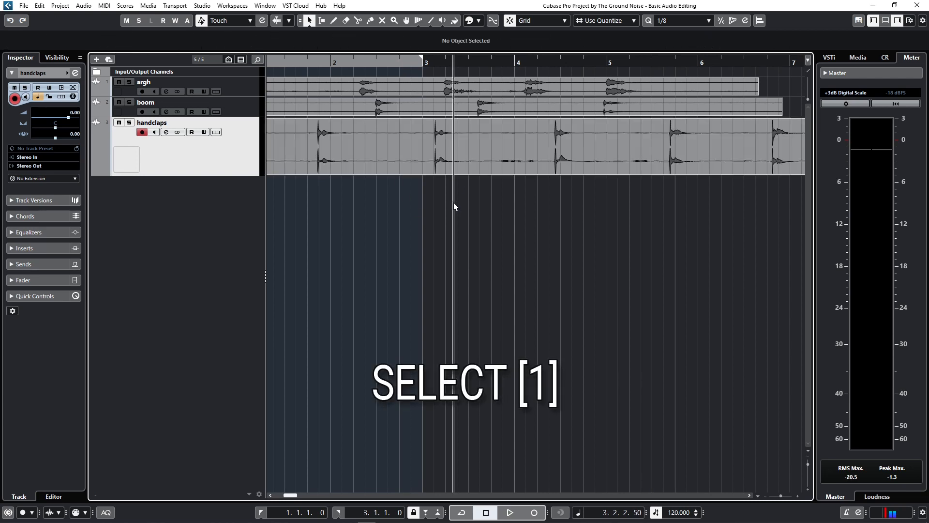
Split the handclaps event at three points between its claps and switch to the Glue tool
key("3")
left_click(375, 165)
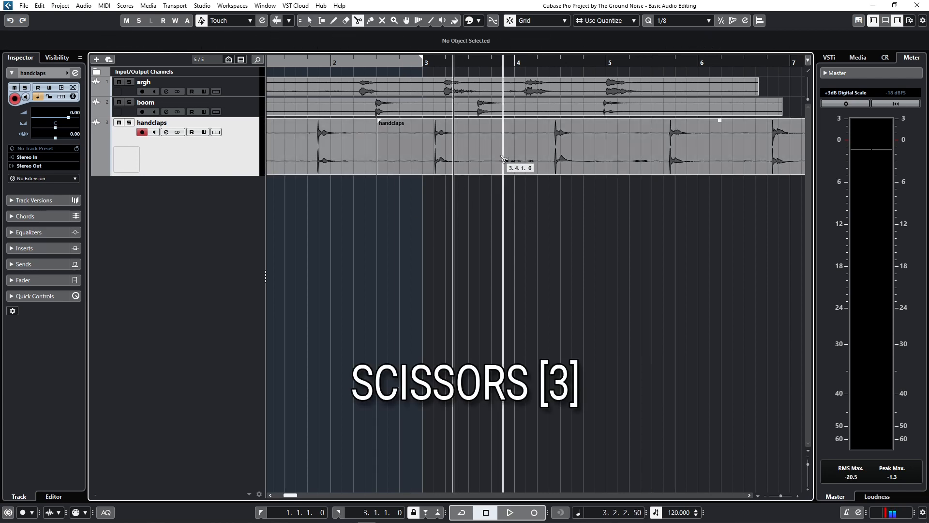
left_click(491, 163)
left_click(618, 162)
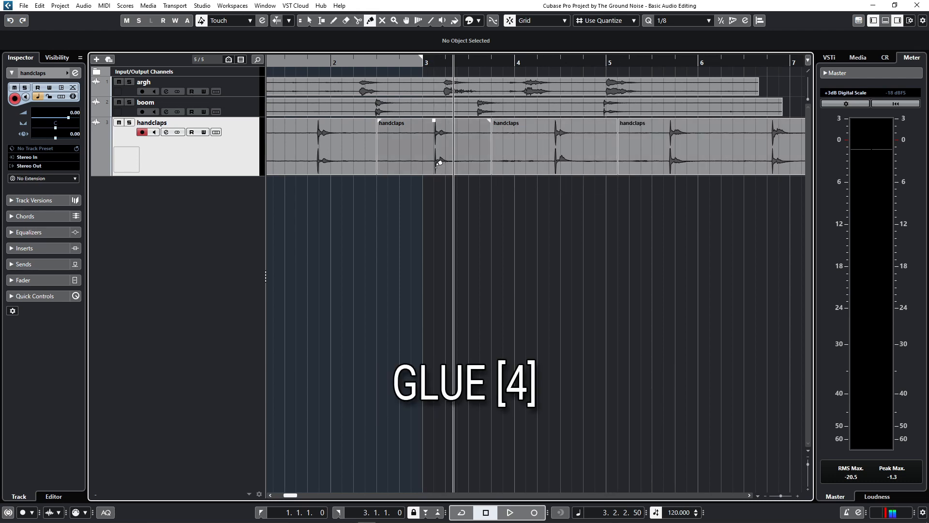
key("4")
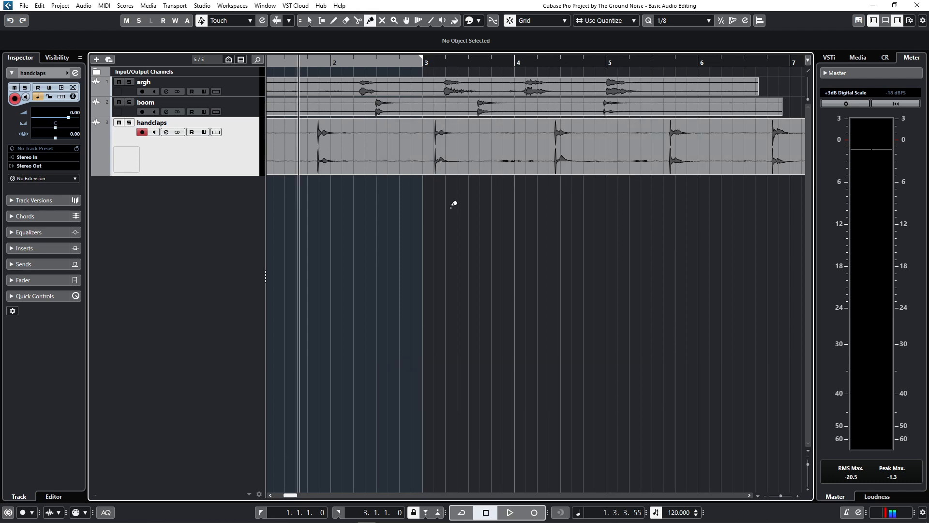
Mute the handclaps event with the Mute tool, unmute it again, and deselect it
key("7")
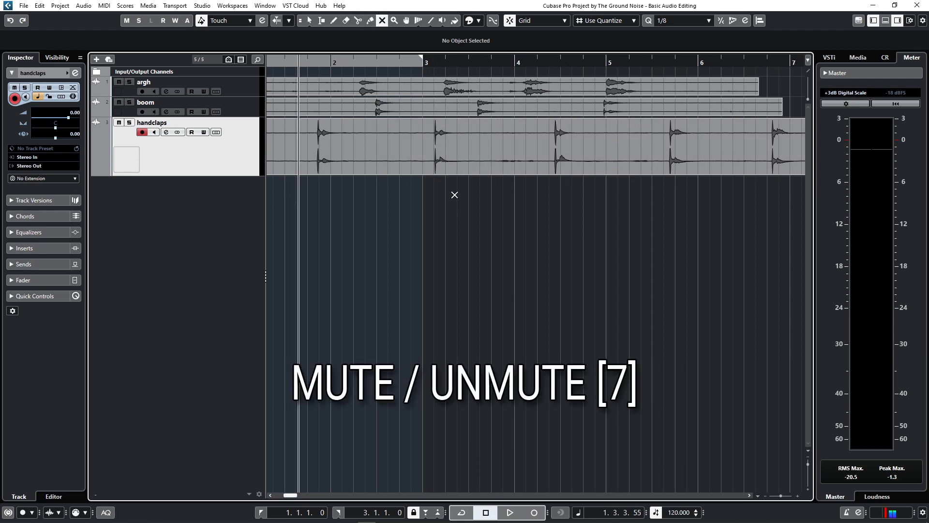
left_click(475, 157)
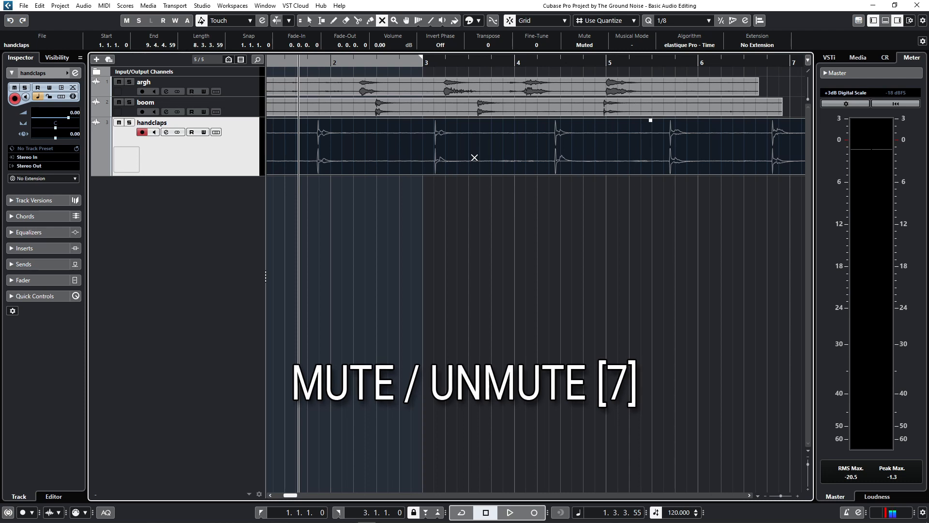
left_click(475, 158)
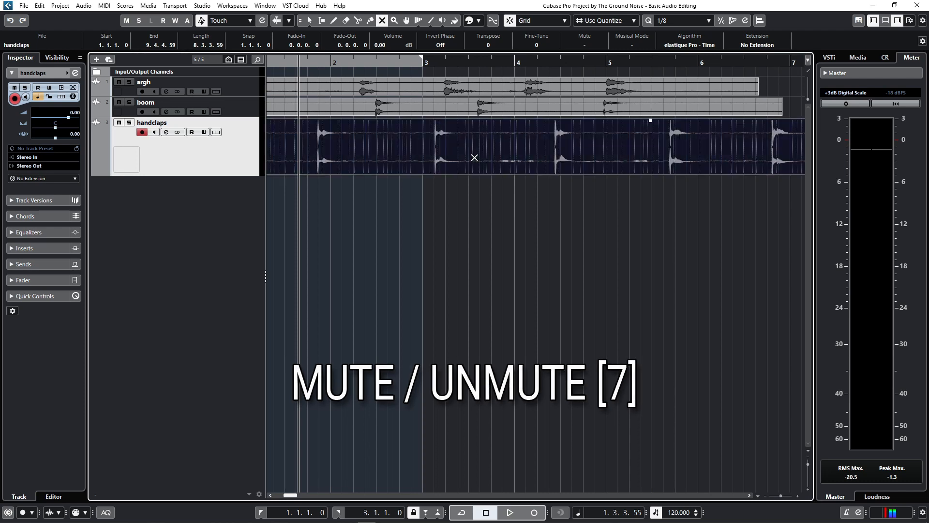
left_click(398, 261)
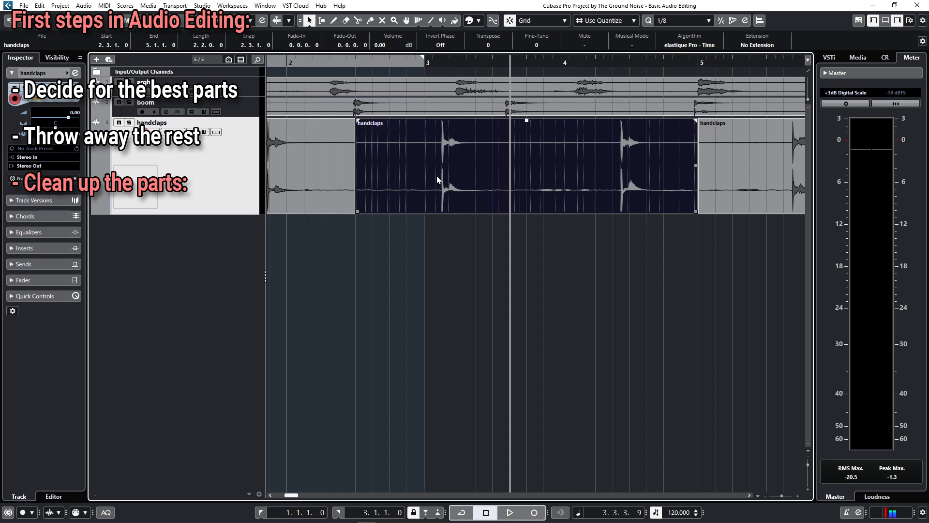
Try fade-in and fade-out adjustments on the middle handclaps event and on all handclaps events selected together
mouse_move(359, 121)
left_mouse_down()
mouse_move(378, 121)
mouse_move(359, 121)
left_mouse_up()
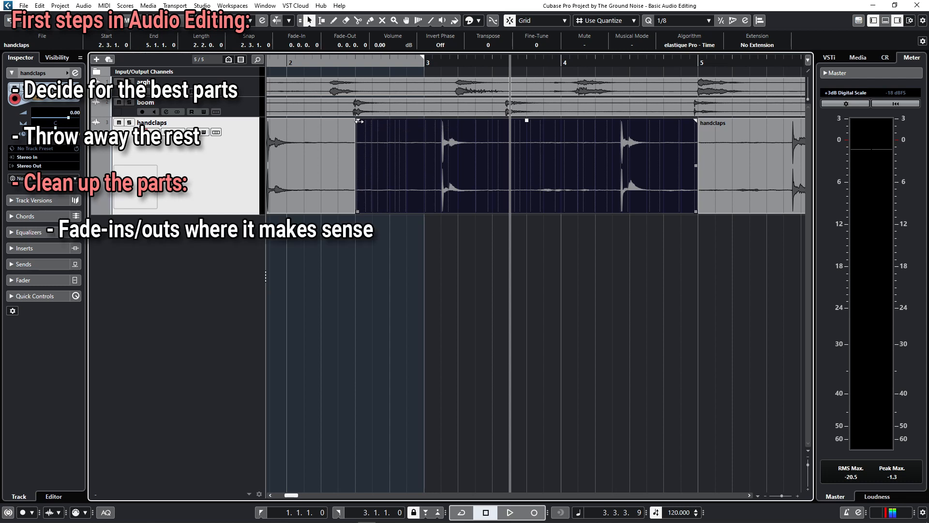
left_click_drag(696, 121, 640, 122)
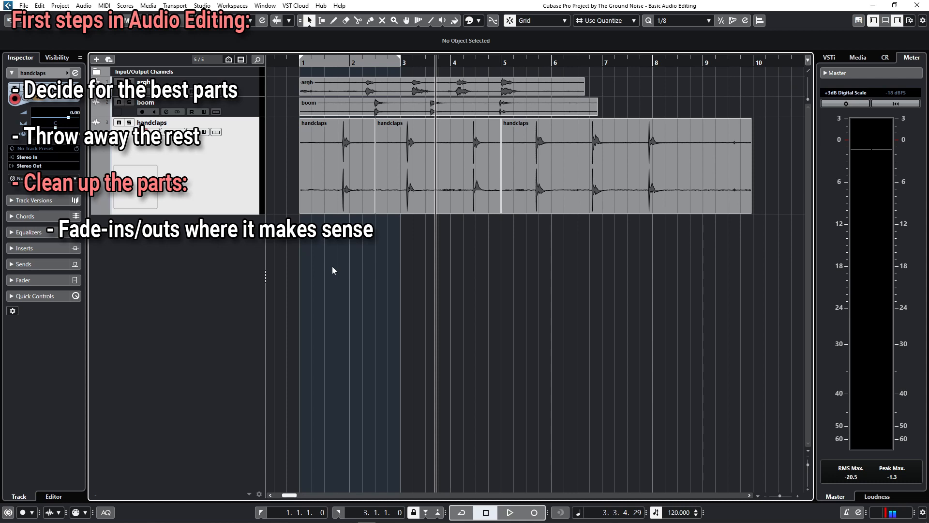
left_click_drag(320, 260, 437, 170)
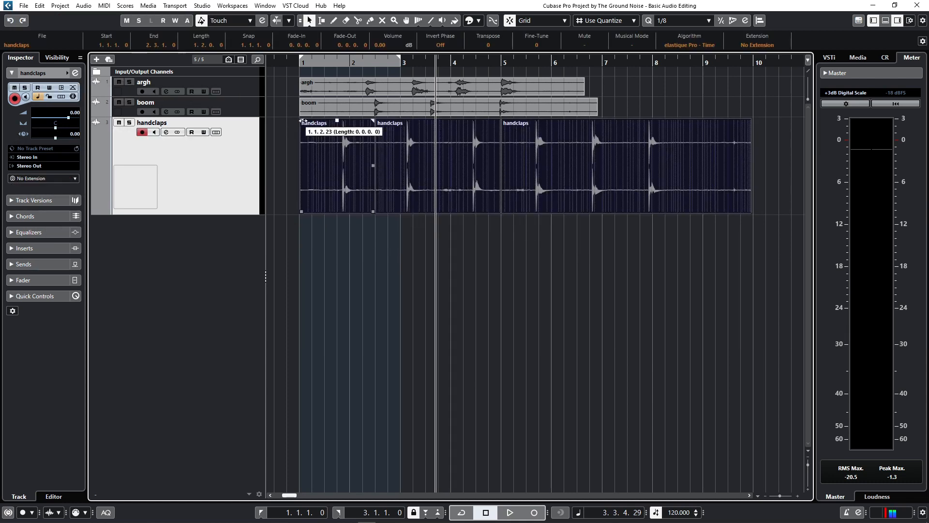
mouse_move(303, 121)
left_mouse_down()
mouse_move(337, 126)
mouse_move(302, 127)
mouse_move(301, 139)
left_mouse_up()
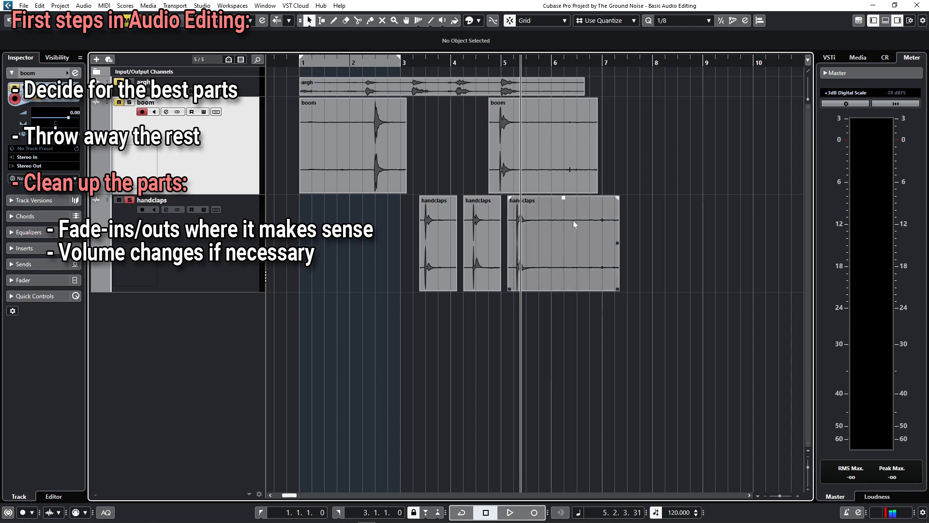
Audition the last handclaps event while watching its level, and lower its volume to -1.70 dB
left_click_drag(564, 200, 568, 223)
left_click(507, 300)
left_click(416, 299)
key("space")
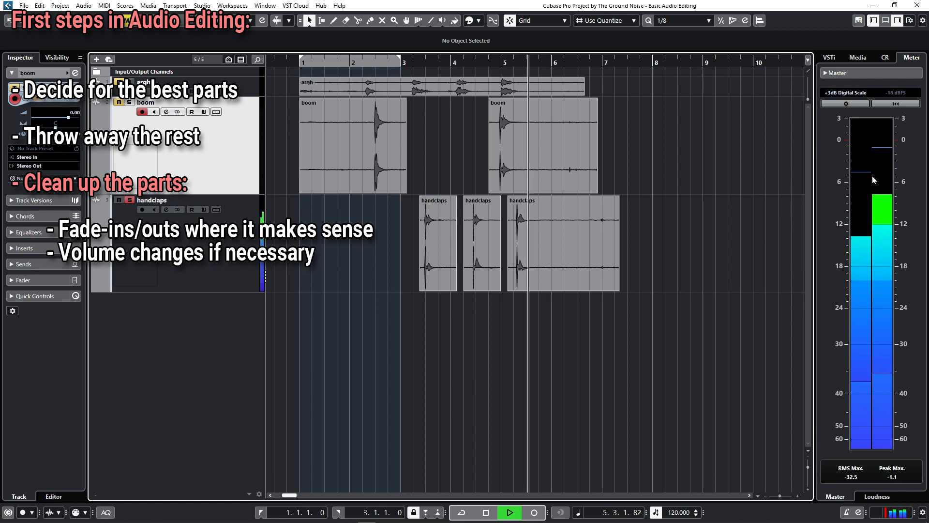
key("space")
left_click_drag(564, 196, 562, 218)
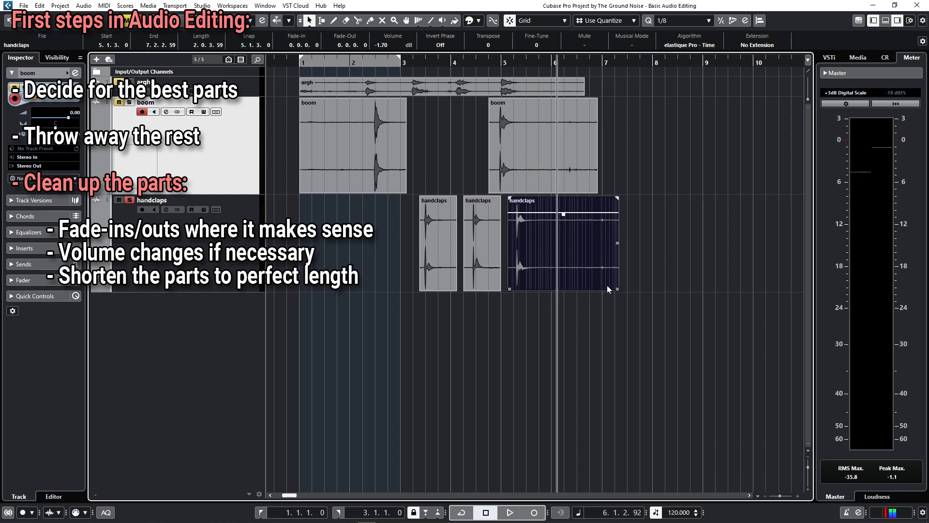
Shorten the last handclaps event to end at 6.2.1.0 and set the selection tool to Normal Sizing
left_click_drag(618, 287, 562, 288)
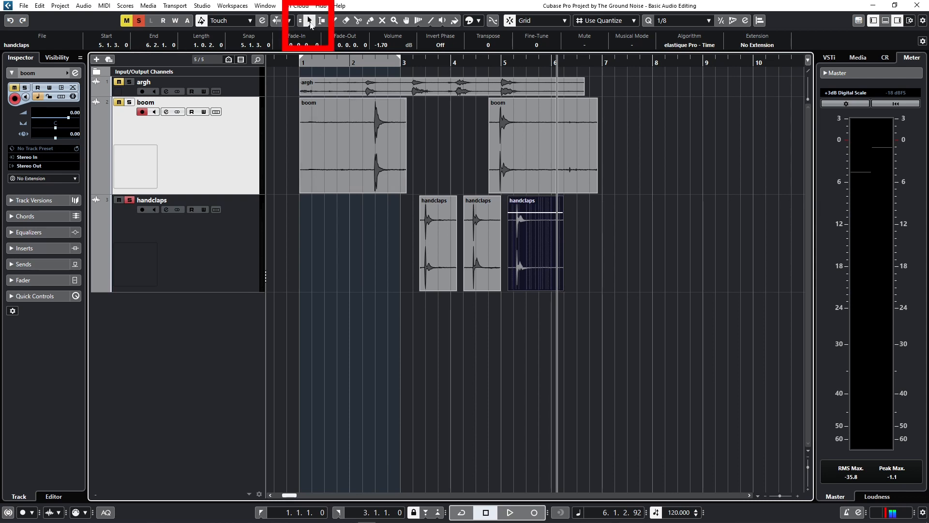
left_click(310, 21)
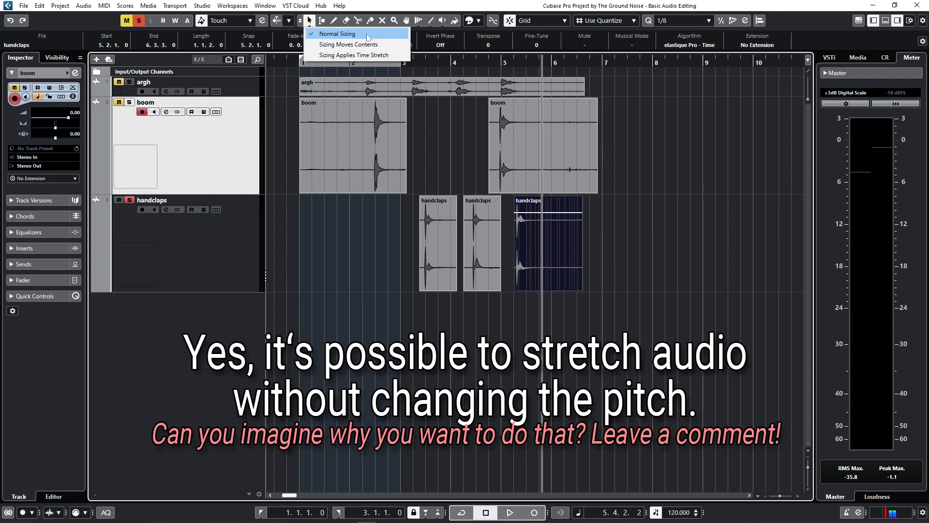
left_click(367, 33)
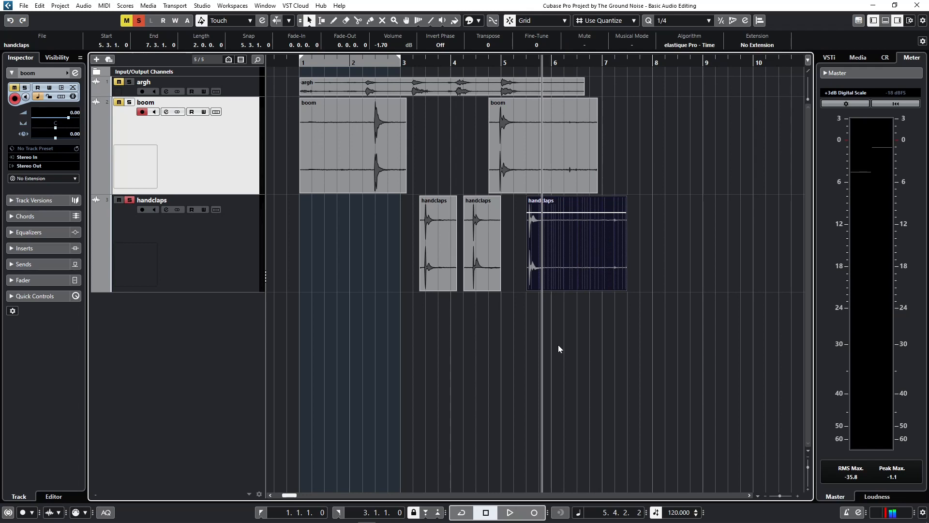
Toggle snapping and move the last two handclaps events earlier in time onto separate tracks below
key("j")
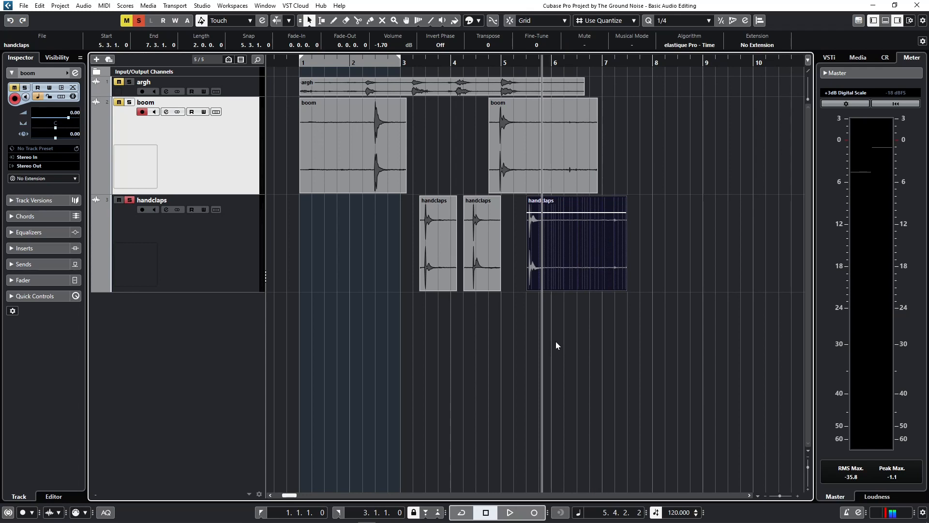
left_click(511, 22)
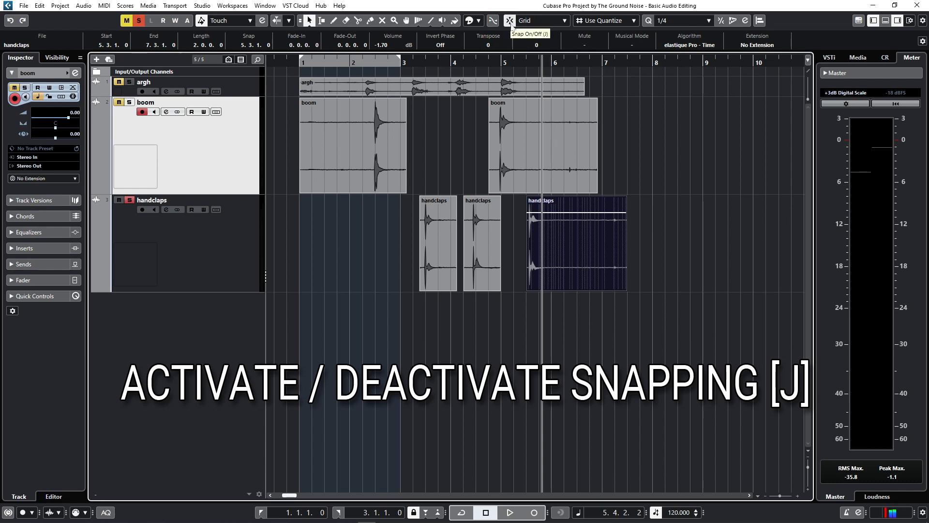
left_click_drag(557, 257, 487, 303)
left_click_drag(484, 255, 408, 373)
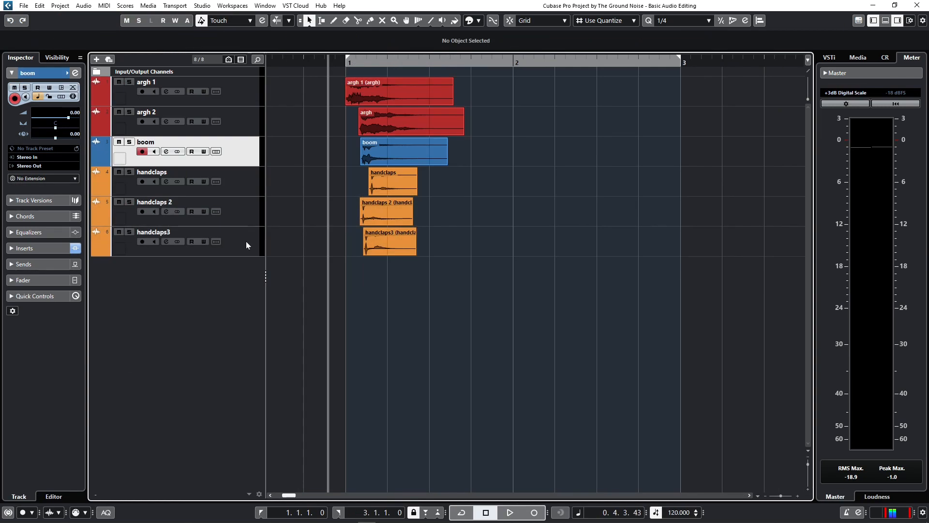
Go through the handclaps3, handclaps 2, handclaps, argh 1 and argh 2 tracks one by one
left_click(246, 241)
left_click(248, 208)
left_click(247, 190)
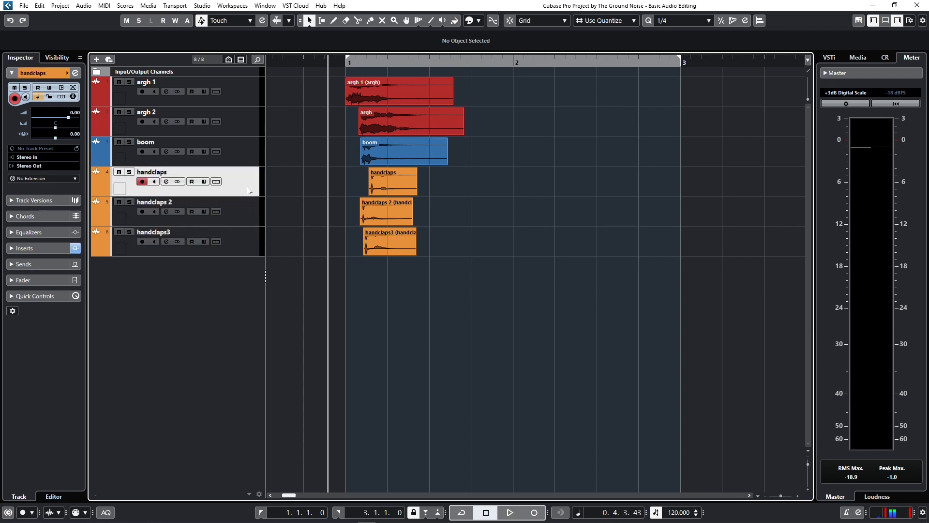
left_click(246, 92)
left_click(247, 122)
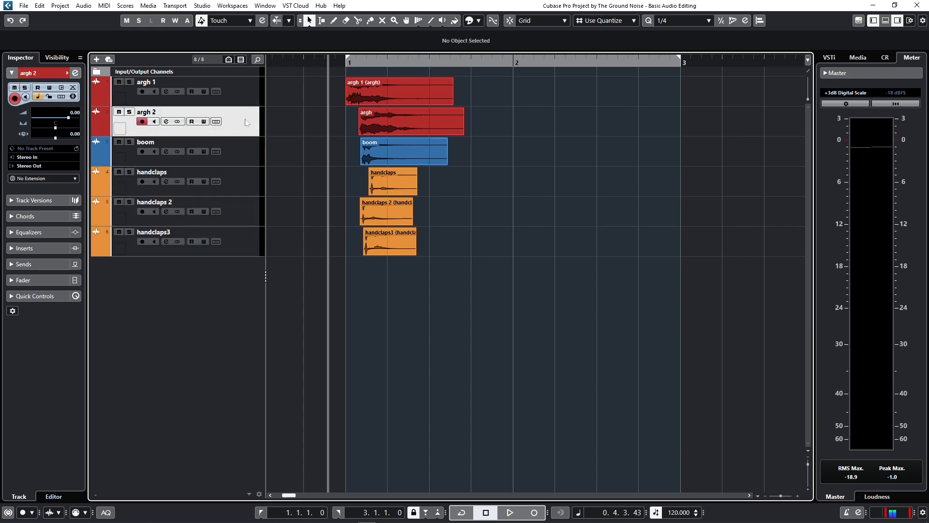
Select the boom track, turn snapping on and tighten the locator range around the sounds to run from 0.4.4.83 to 2.2.1.0
left_click(251, 156)
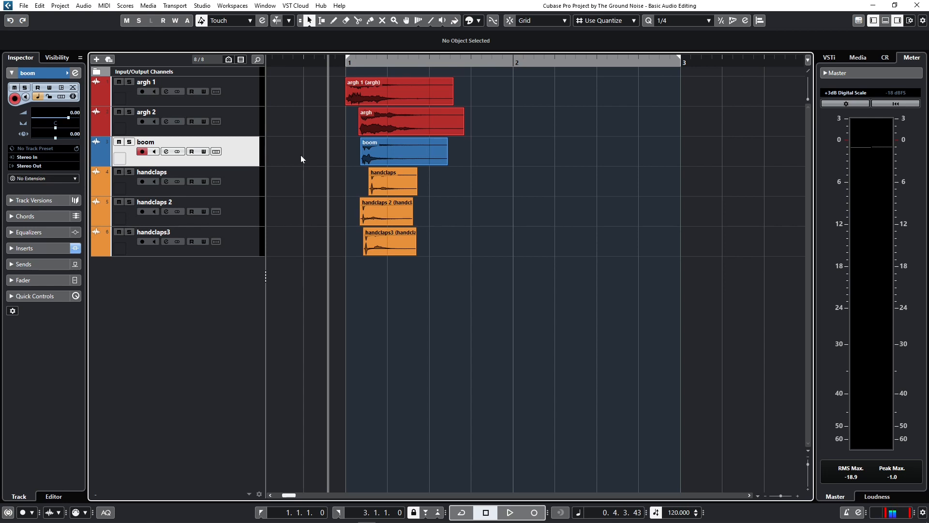
left_click(68, 75)
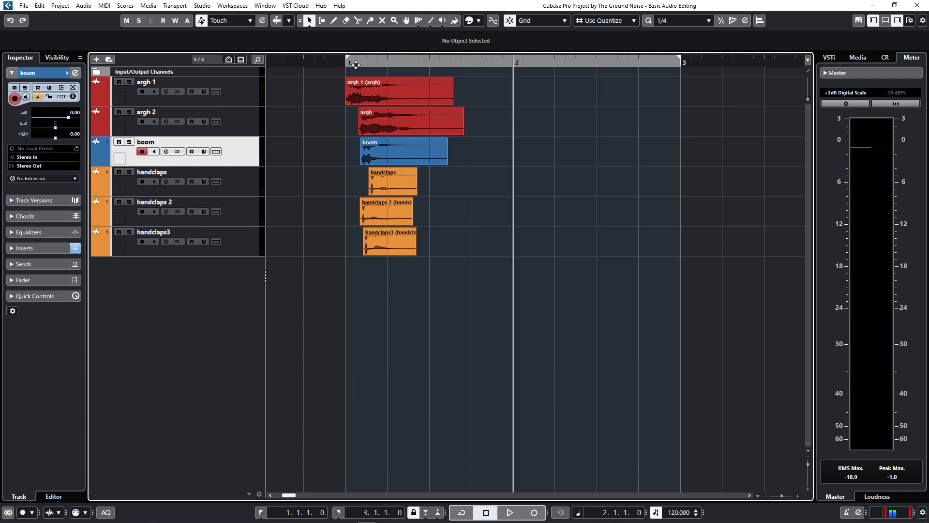
key("j")
left_click_drag(681, 58, 525, 70)
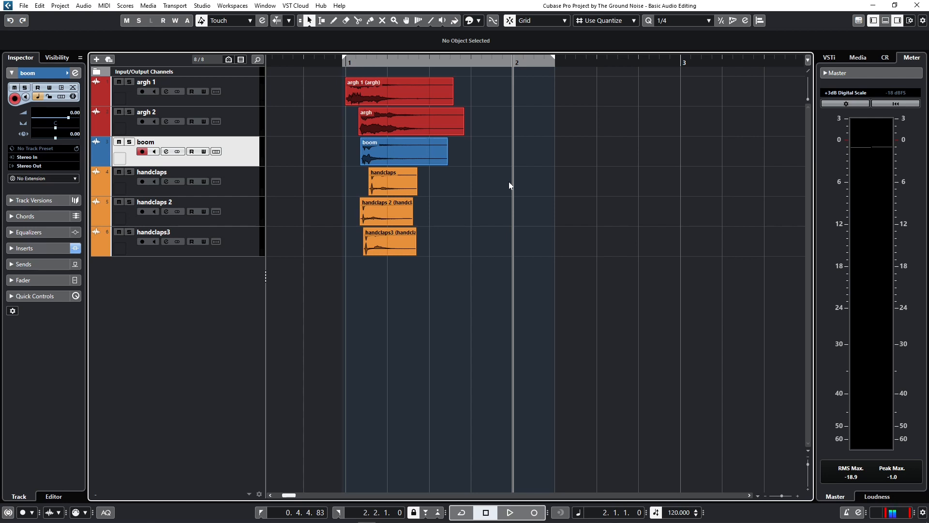
Expand the Input/Output Channels folder and select the Stereo Out track inside it
left_click(121, 72)
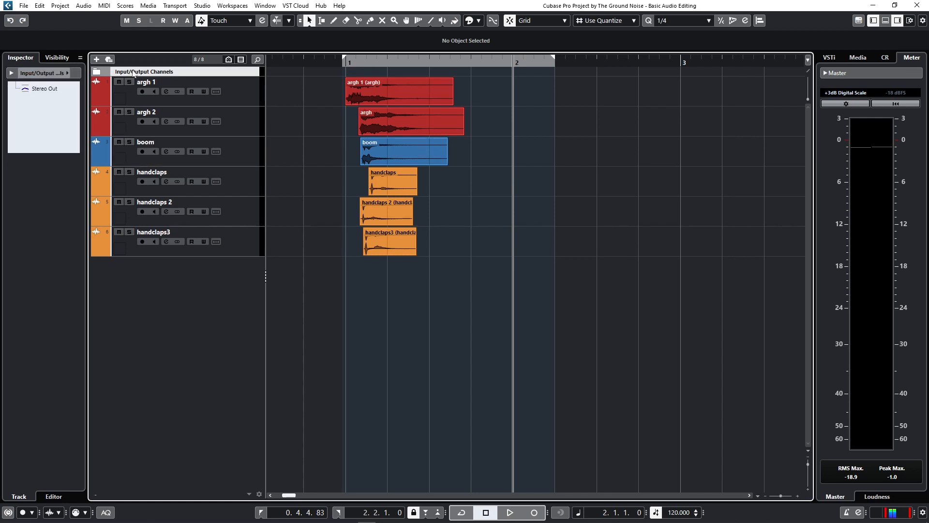
left_click(97, 72)
left_click(138, 95)
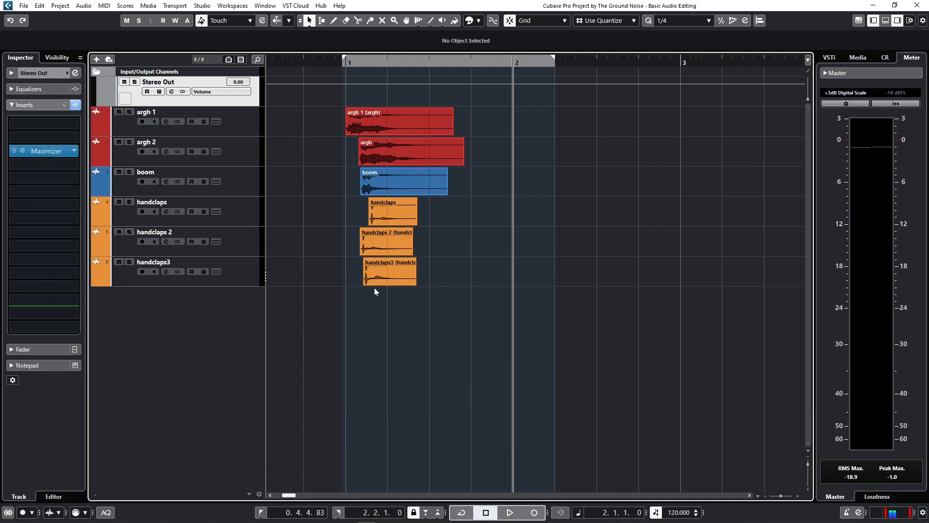
Add a volume automation fade-out on Stereo Out from 0.00 at 1.3.3.34 to -∞ at 2.1.1.0, and play the mix
left_click(456, 81)
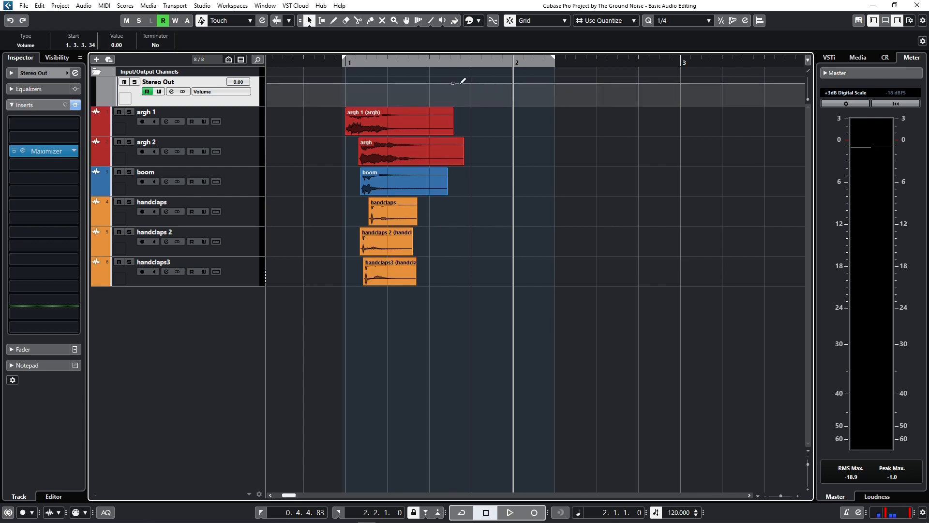
mouse_move(524, 90)
left_mouse_down()
mouse_move(529, 83)
mouse_move(531, 115)
left_mouse_up()
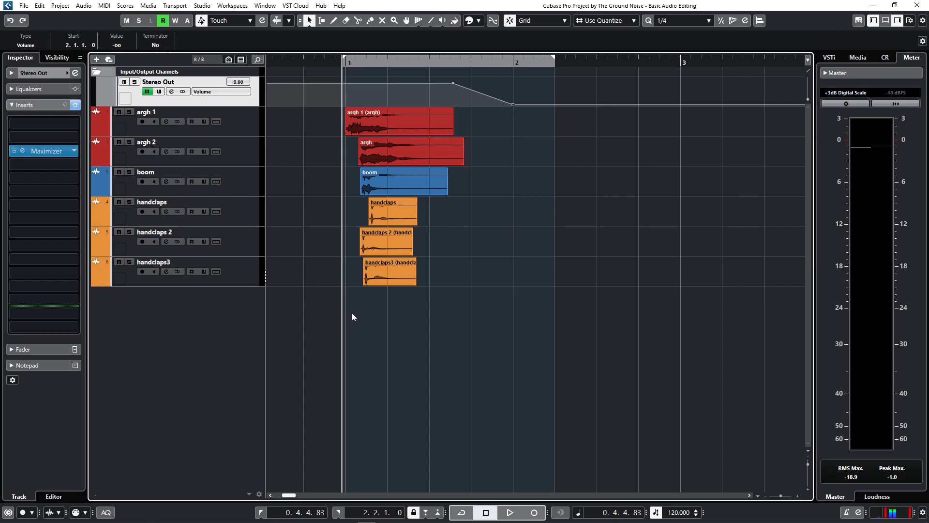
key("space")
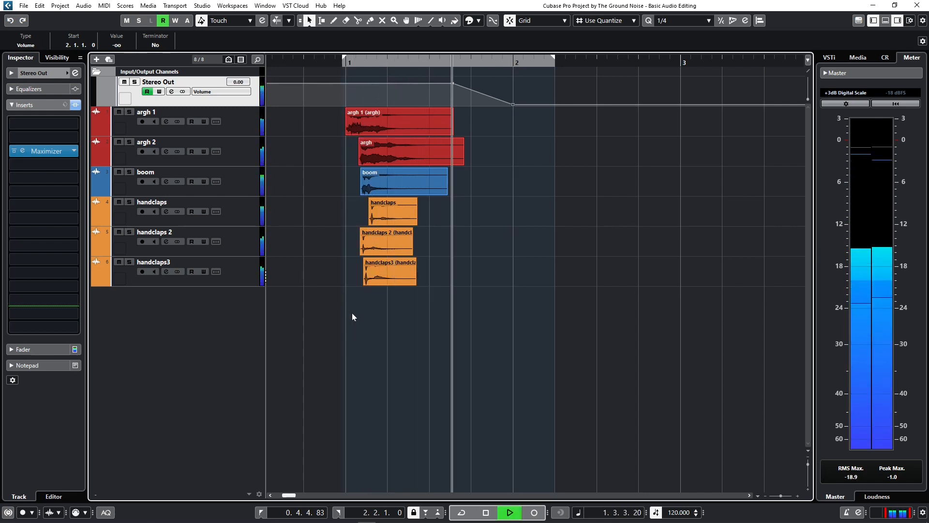
key("space")
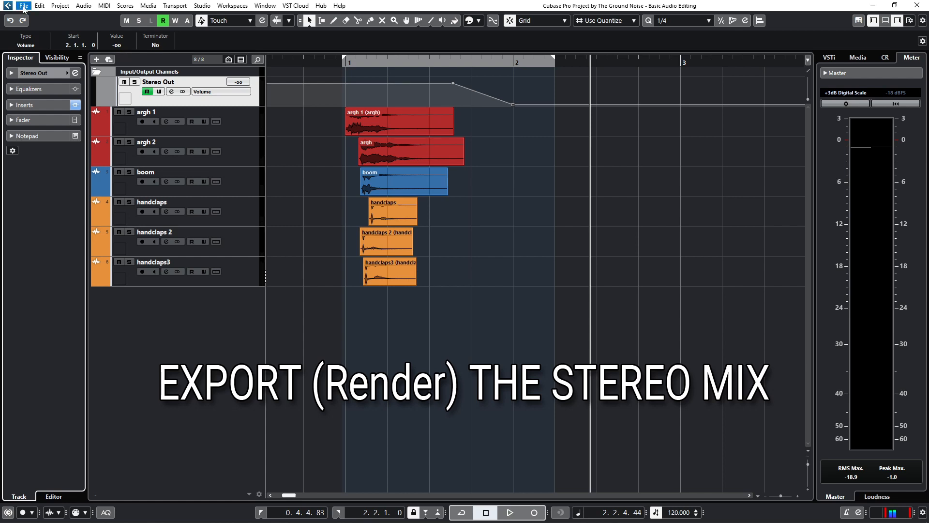
Export an audio mixdown of Stereo Out named Huargh! as a 44.100 kHz, 16 bit interleaved Wave file
left_click(23, 6)
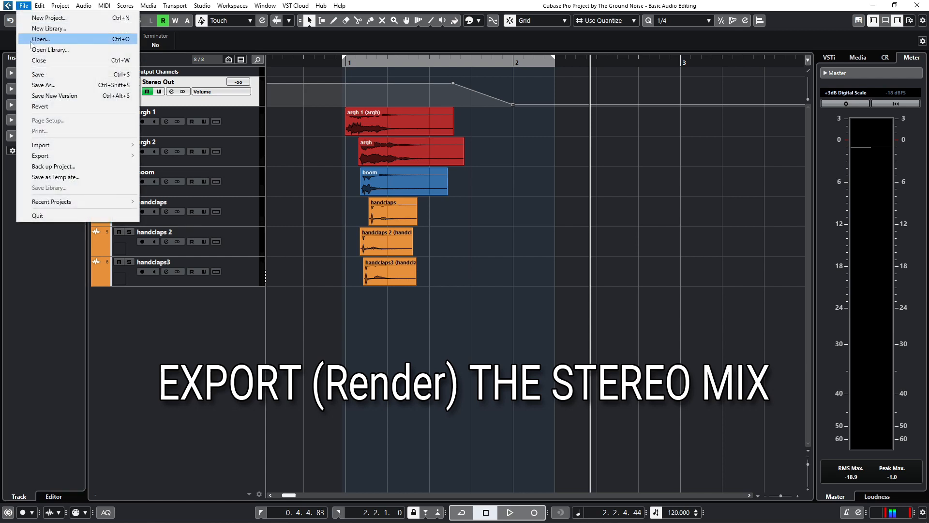
mouse_move(128, 156)
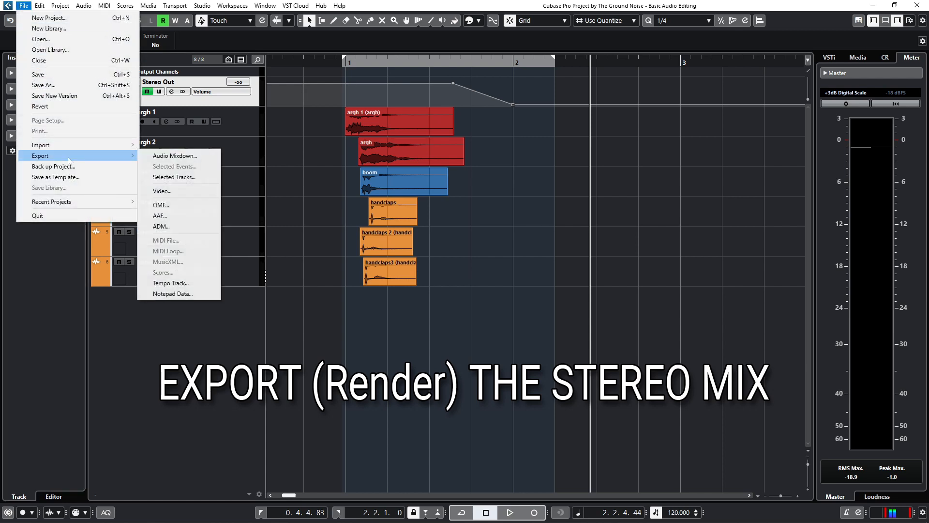
left_click(209, 158)
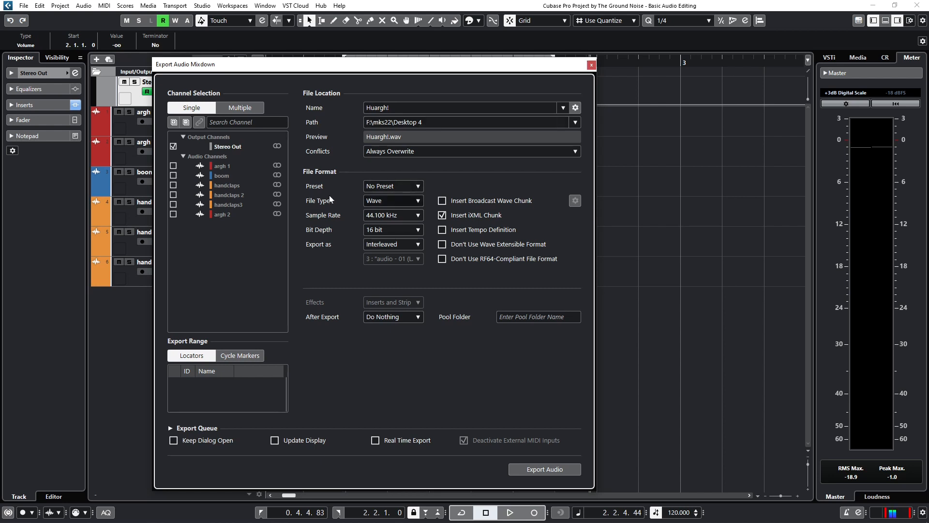
left_click(544, 469)
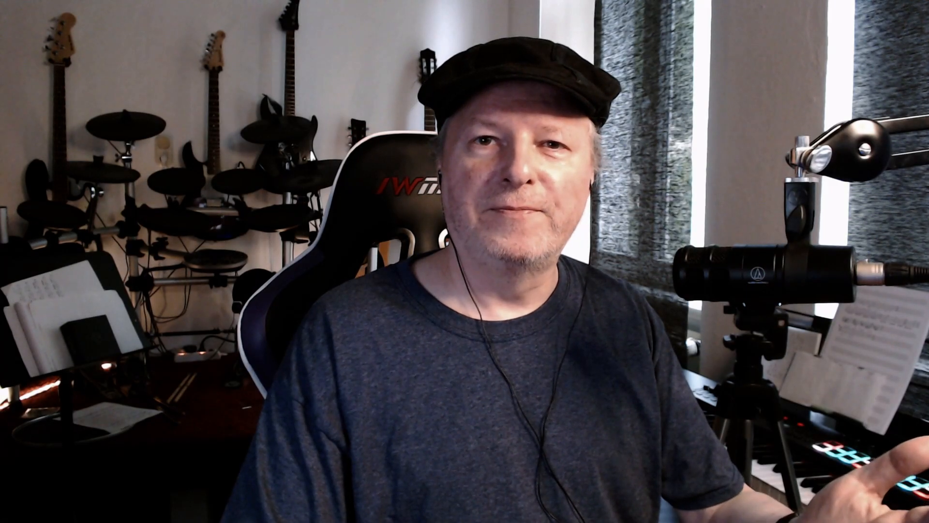